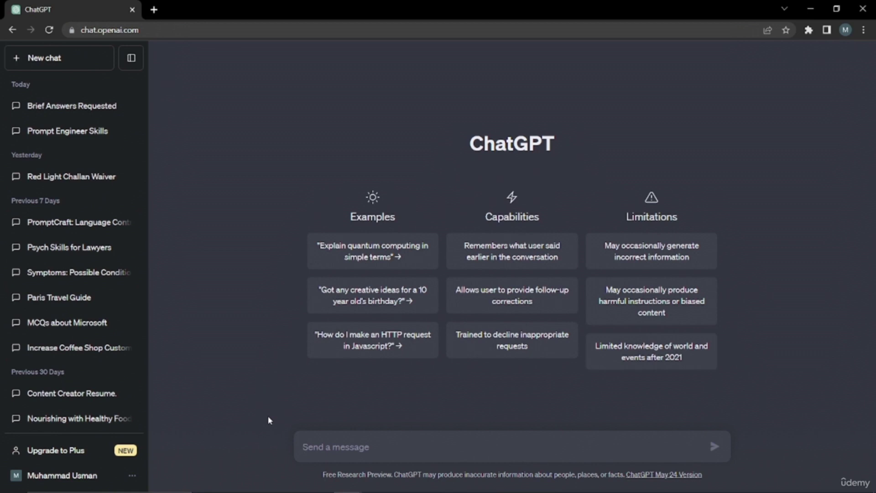
# Ask ChatGPT 'Write me an essay for mobile phone' and scroll through the essay it returns
pyautogui.write('Write me an essay for mobile phone')
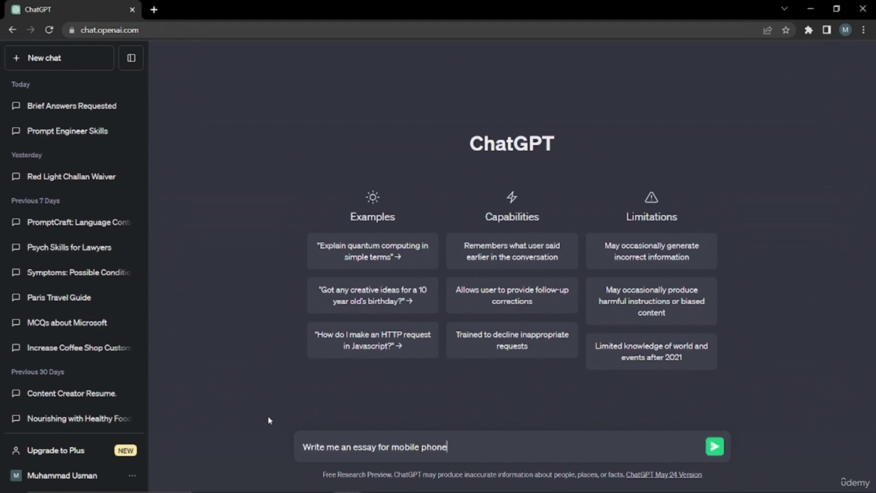
pyautogui.press('Return')
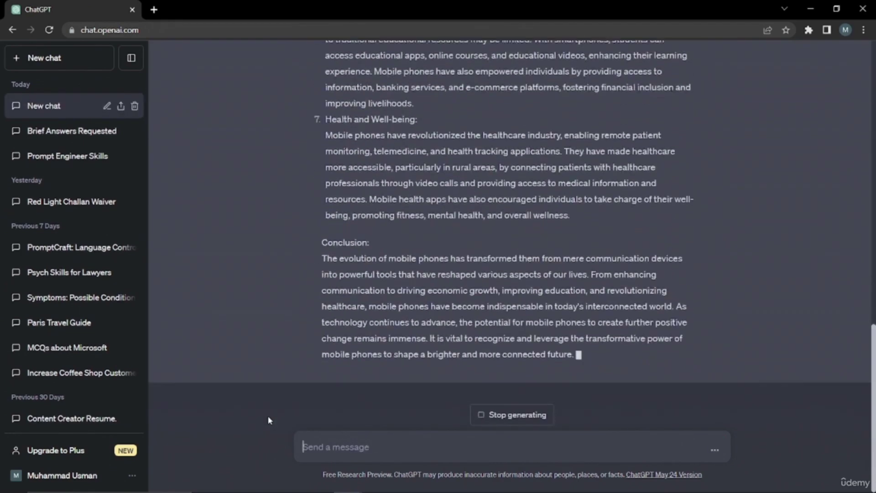
pyautogui.scroll(12, 381, 294)
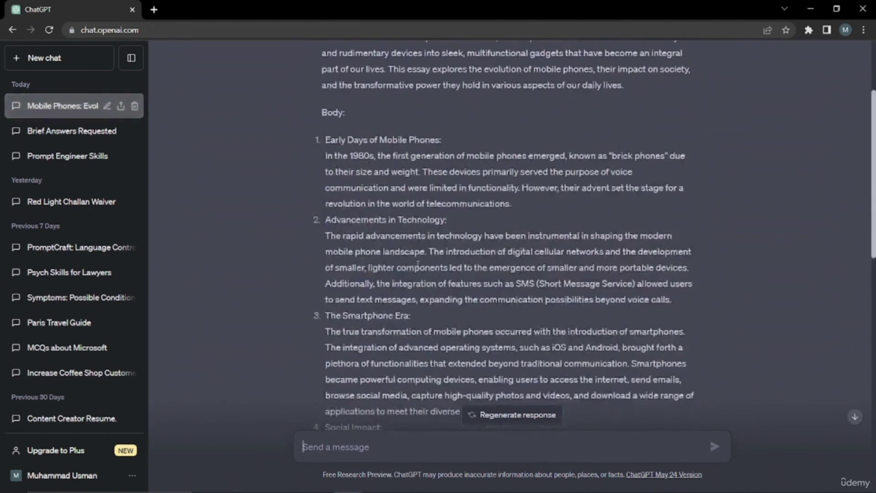
pyautogui.scroll(3, 381, 295)
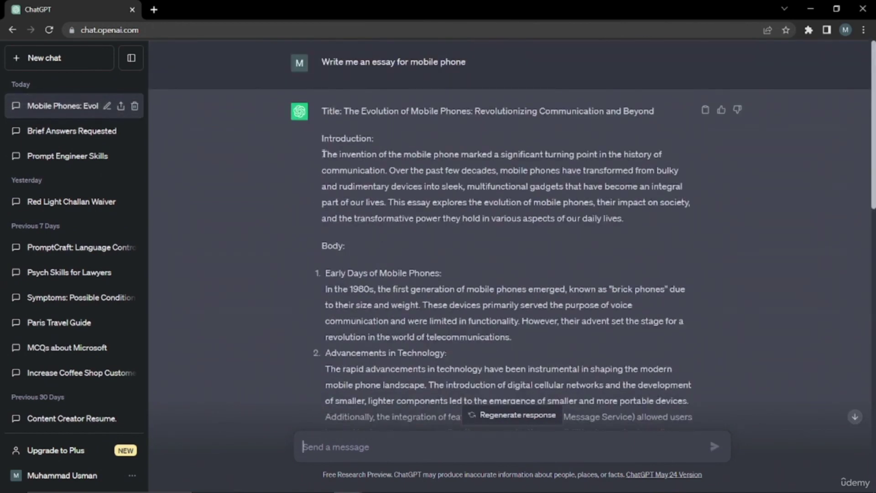
pyautogui.scroll(-1, 363, 268)
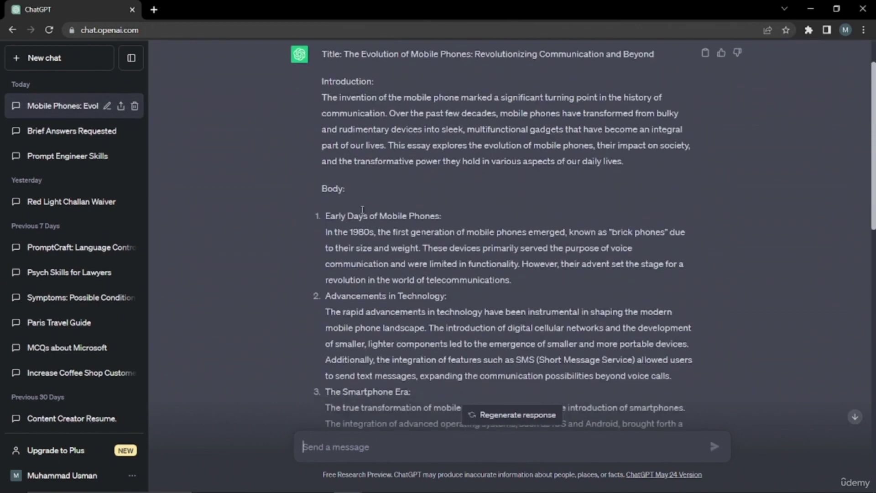
# Highlight the 'Early Days of Mobile Phones' and 'Advancements in Technology' essay headings
pyautogui.moveTo(323, 216); pyautogui.dragTo(441, 215)
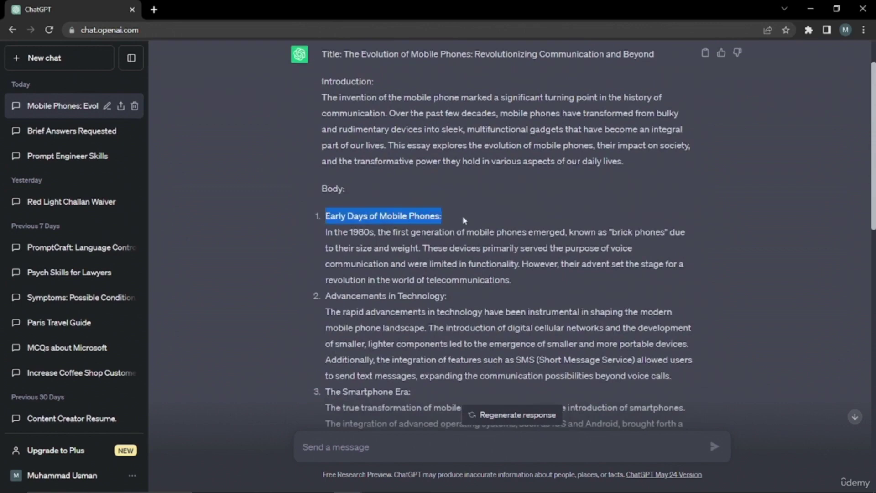
pyautogui.click(331, 249)
pyautogui.scroll(-1, 330, 249)
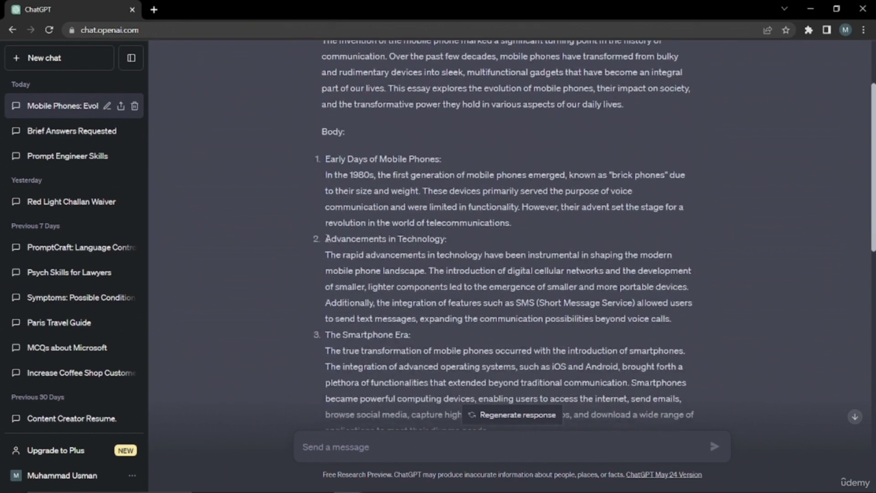
pyautogui.moveTo(327, 240); pyautogui.dragTo(487, 242)
pyautogui.click(471, 252)
pyautogui.scroll(-3, 471, 252)
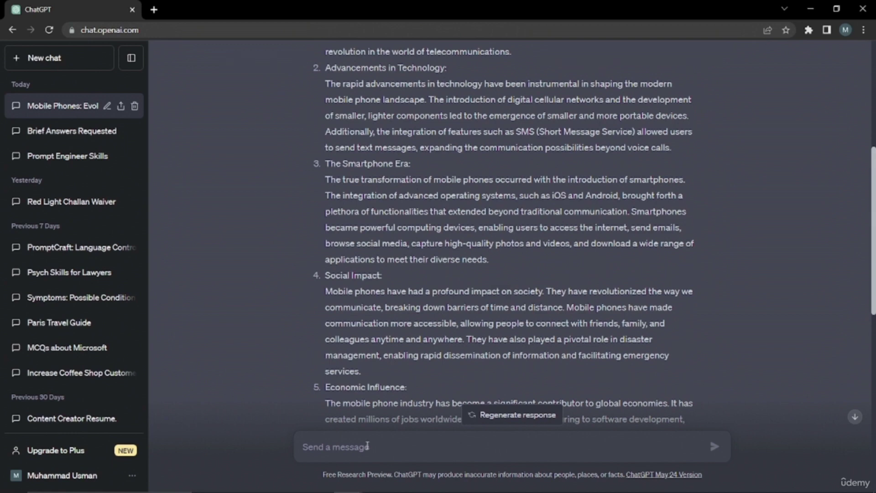
# Request an essay on 'Advantages and Disadvantages of mobile phones for Students' and highlight the prompt's topic
pyautogui.write('Write me an essay on Advantages and Disadvantages o')
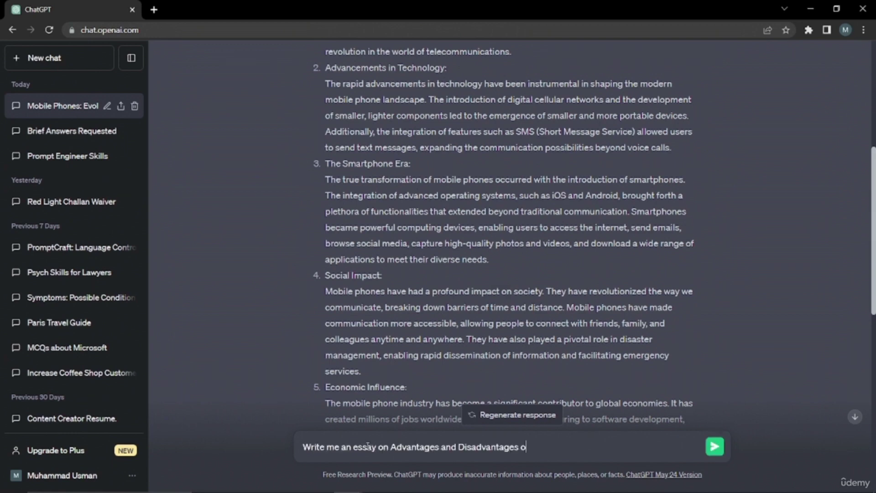
pyautogui.write('f mobile phones for Students')
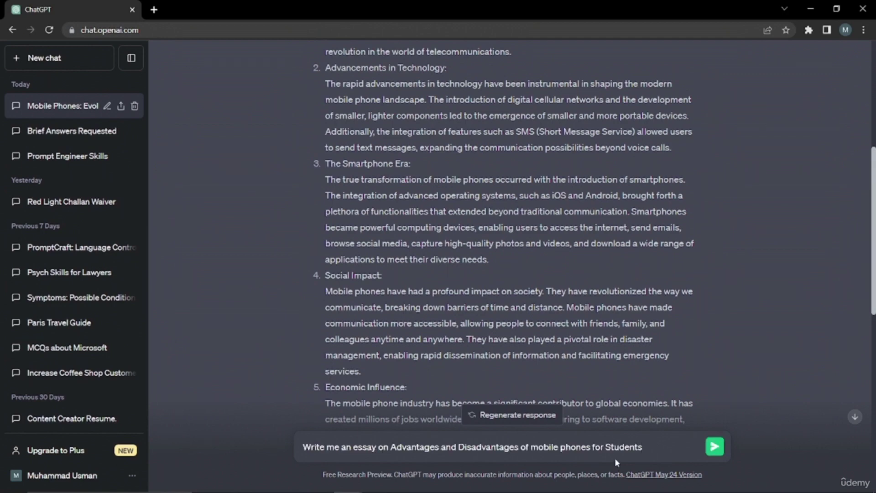
pyautogui.click(720, 452)
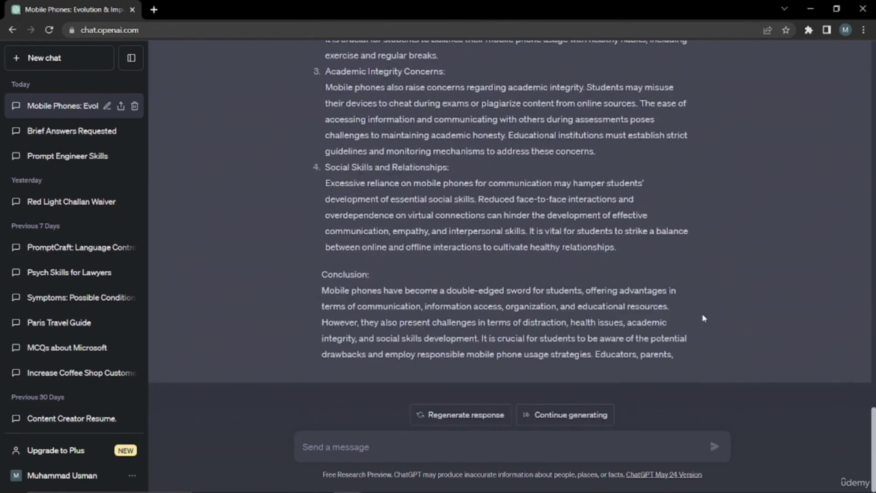
pyautogui.scroll(20, 703, 319)
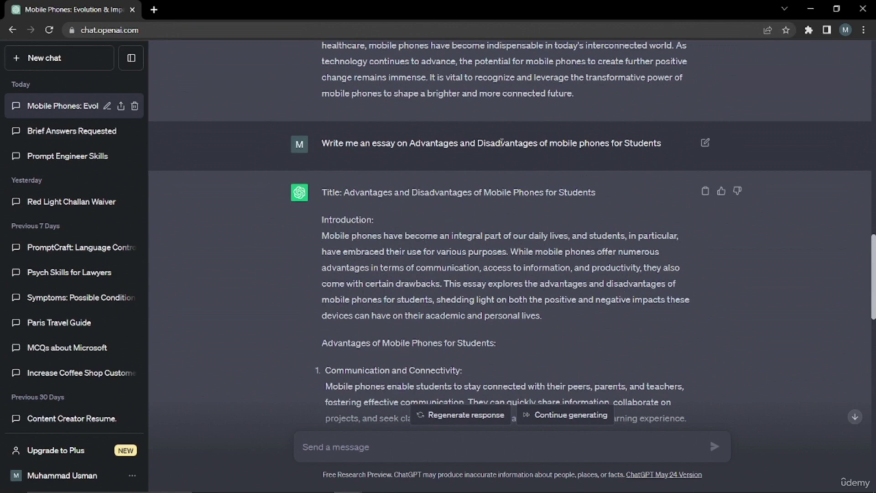
pyautogui.moveTo(411, 143); pyautogui.dragTo(657, 143)
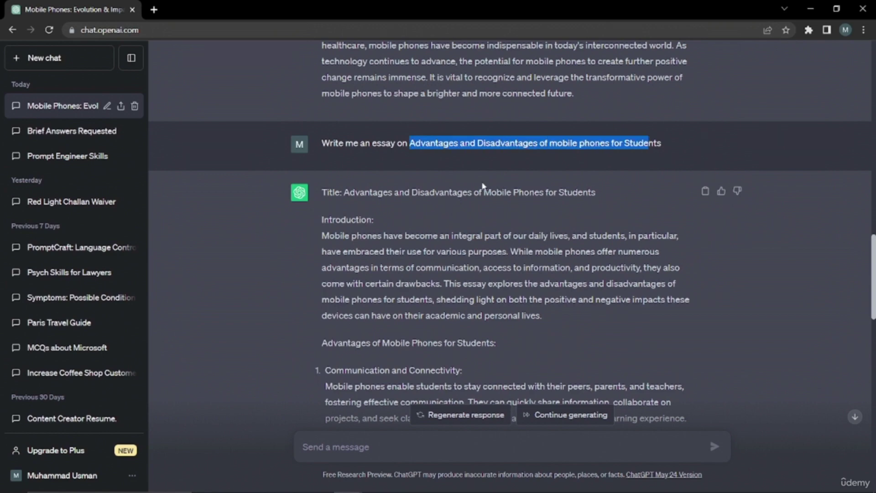
pyautogui.click(485, 187)
pyautogui.scroll(-5, 371, 222)
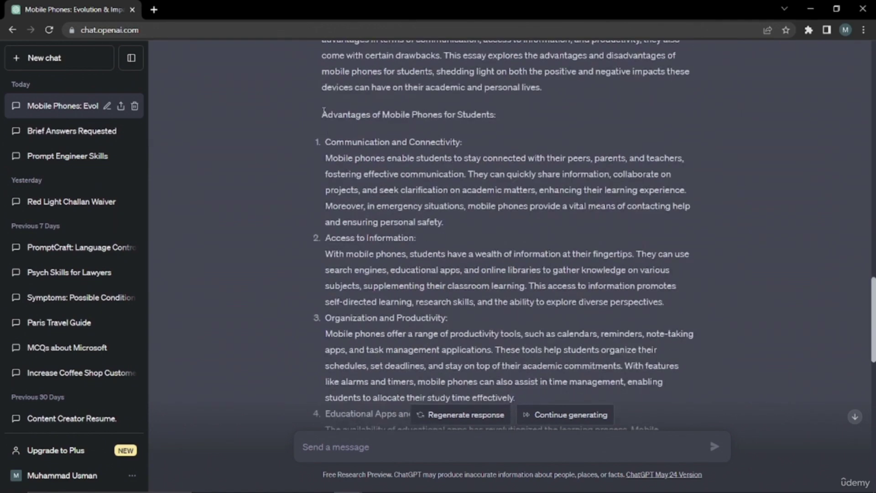
# Highlight the Advantages and Disadvantages of Mobile Phones for Students headings in the reply
pyautogui.moveTo(323, 111); pyautogui.dragTo(495, 117)
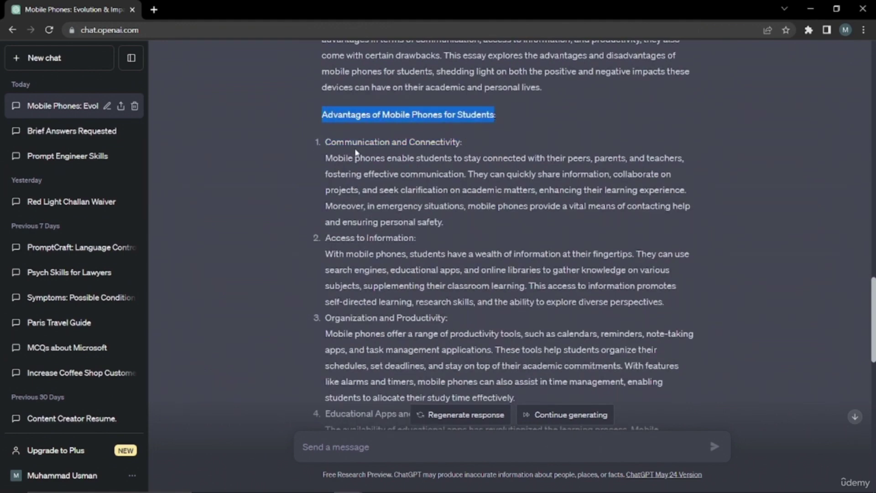
pyautogui.scroll(-8, 361, 204)
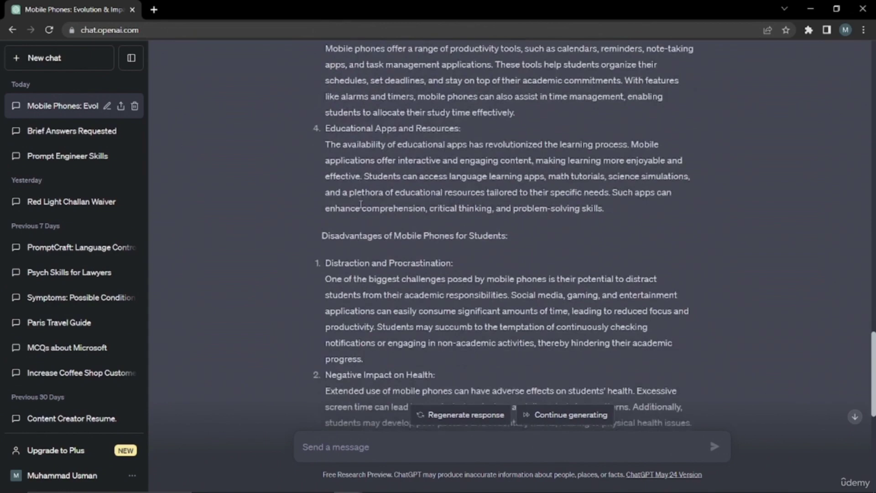
pyautogui.moveTo(322, 178); pyautogui.dragTo(483, 178)
pyautogui.click(456, 187)
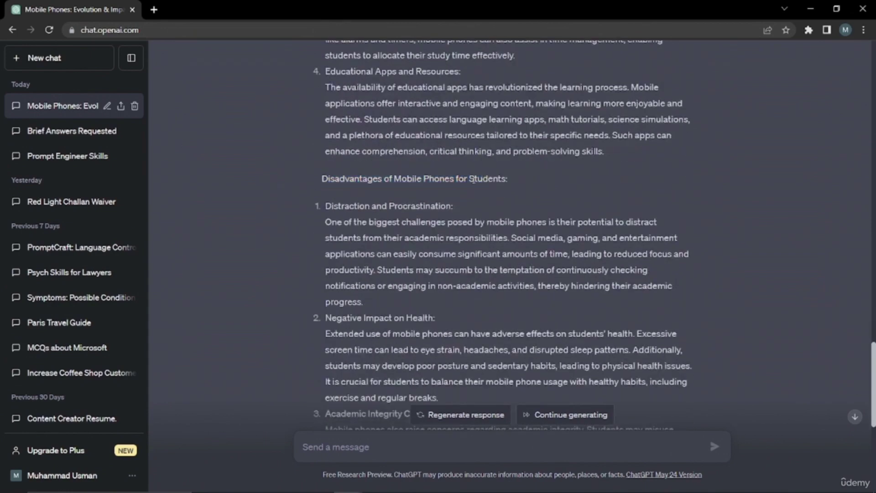
pyautogui.scroll(-3, 397, 201)
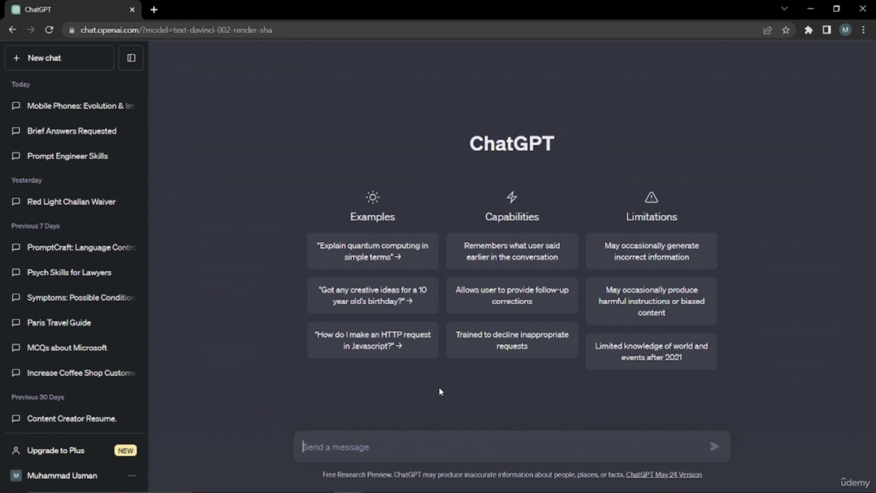
pyautogui.write('i need to join gym to loose weight. what should i do?')
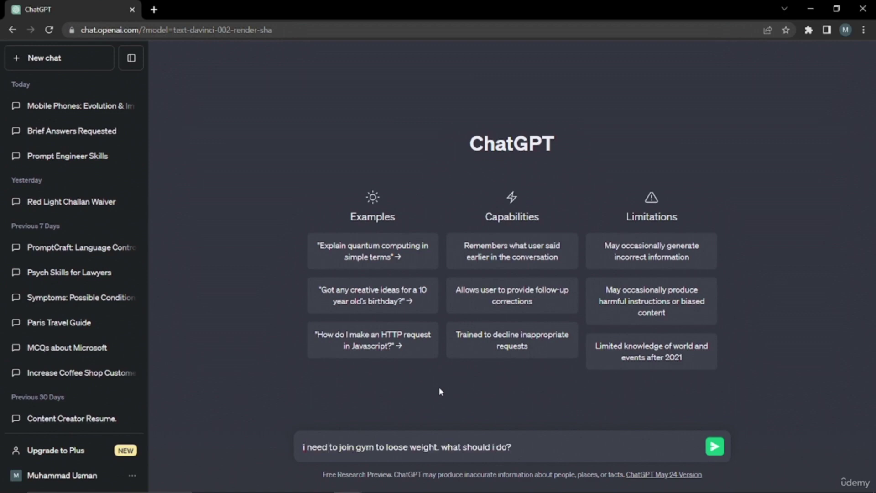
pyautogui.press('Return')
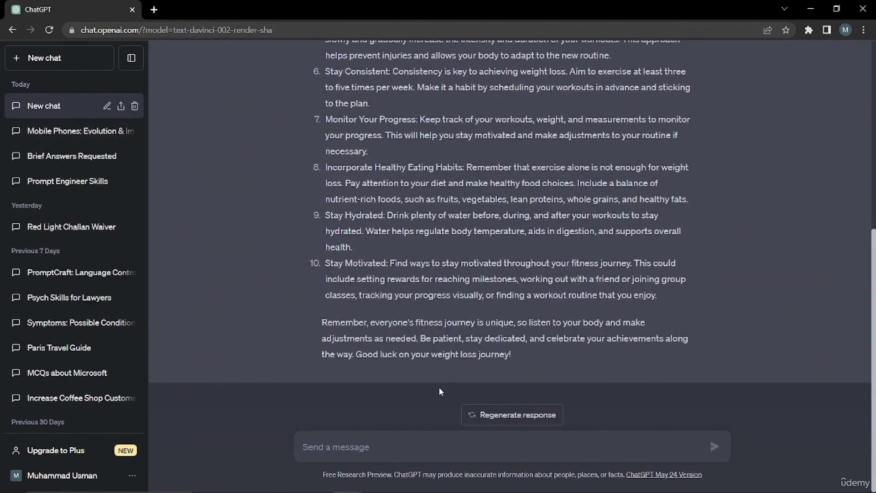
pyautogui.scroll(6, 426, 274)
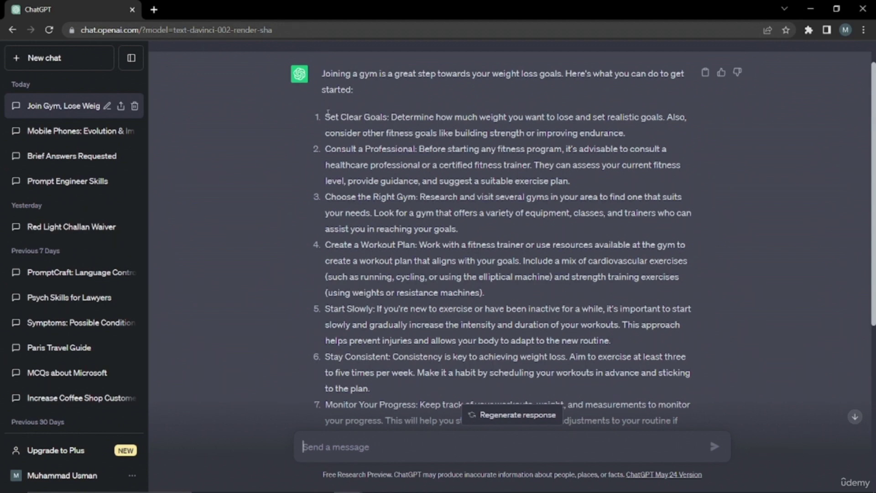
pyautogui.moveTo(325, 117); pyautogui.dragTo(425, 277)
pyautogui.click(442, 265)
pyautogui.scroll(-5, 392, 288)
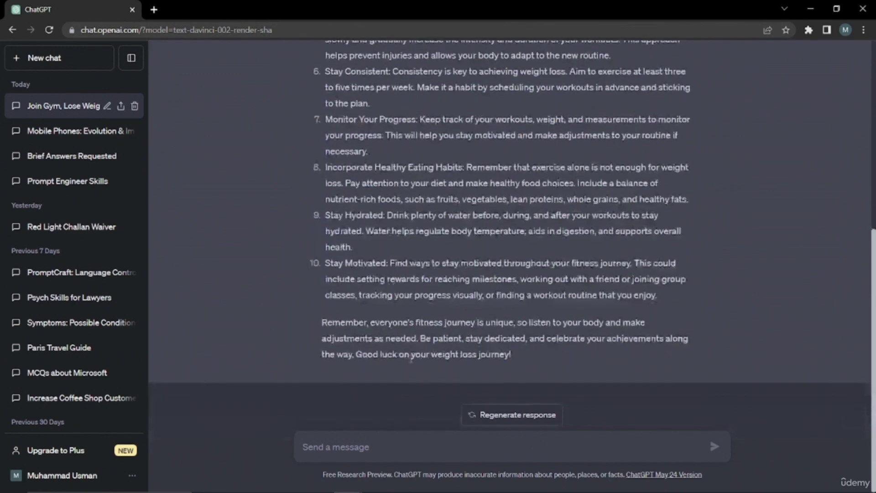
# Follow up that you are 20, weigh 80 kg, are above your BMI, and dislike running
pyautogui.click(356, 440)
pyautogui.write("I am 20 years old with 80kgs weight. and I'm above on my BMI a")
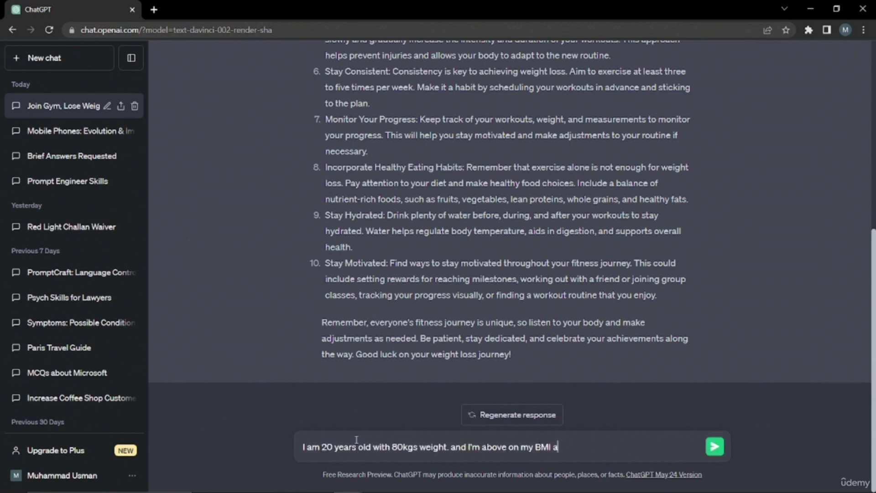
pyautogui.write("s well. i don't like to run. Suggest me a good workout to do in order to loose weight and gain muscle")
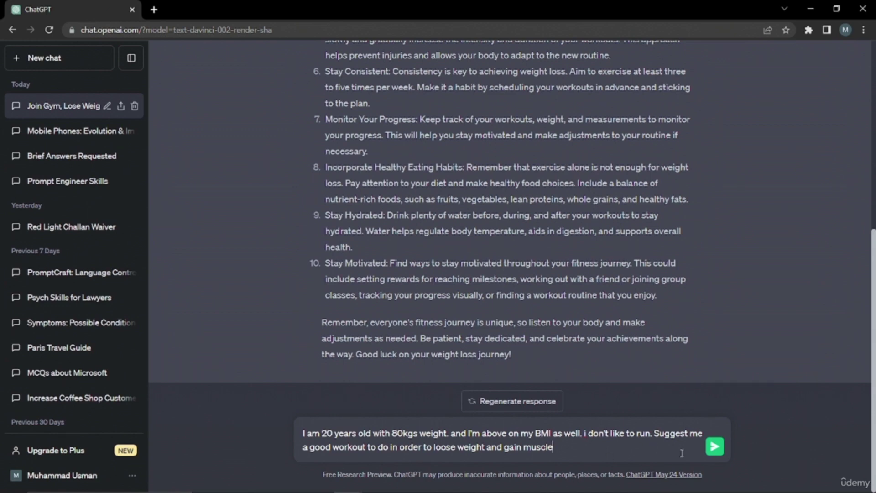
pyautogui.click(715, 447)
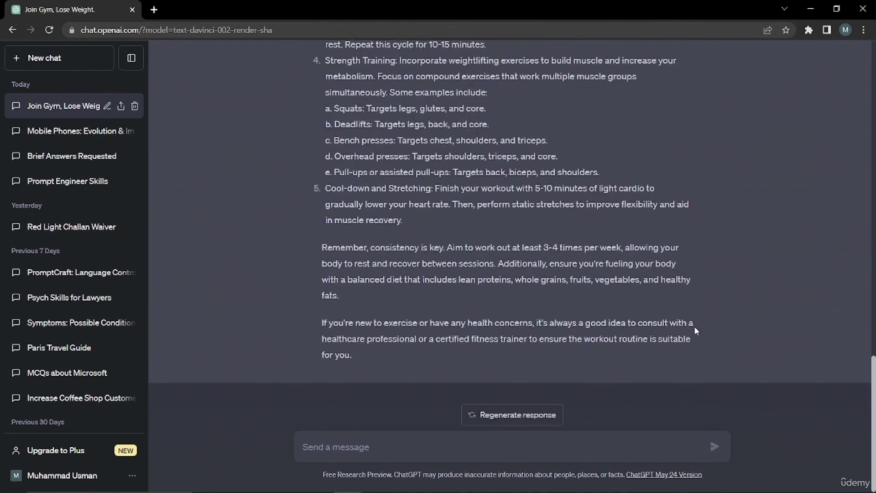
pyautogui.scroll(7, 360, 255)
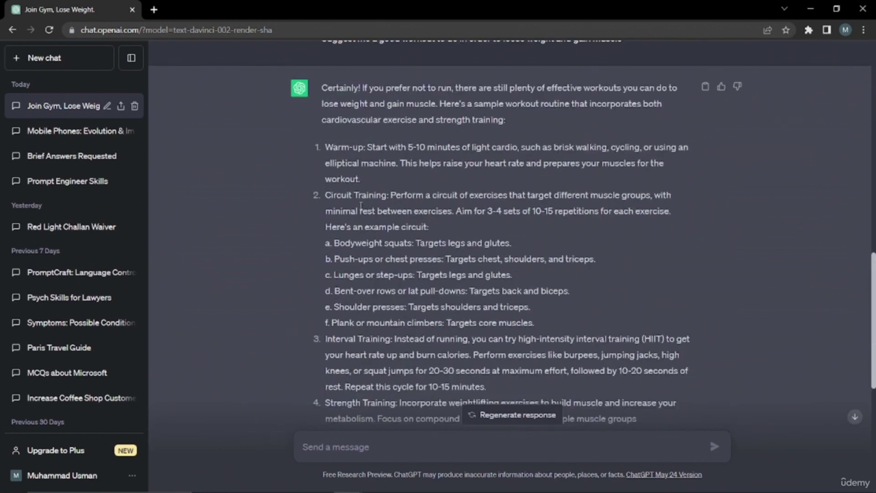
pyautogui.scroll(-4, 361, 203)
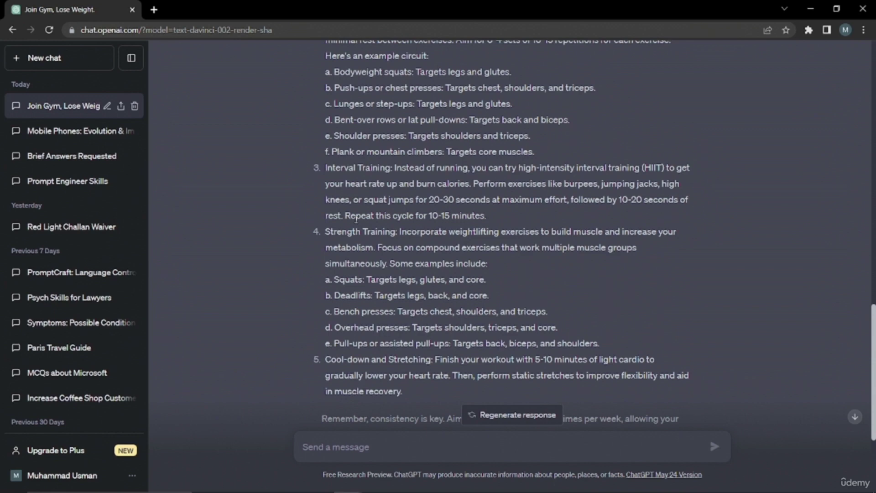
# Ask ChatGPT to show the whole routine in Tabular Format so it is easy to understand
pyautogui.click(397, 445)
pyautogui.write('Show all this routine to me in Tabular Format')
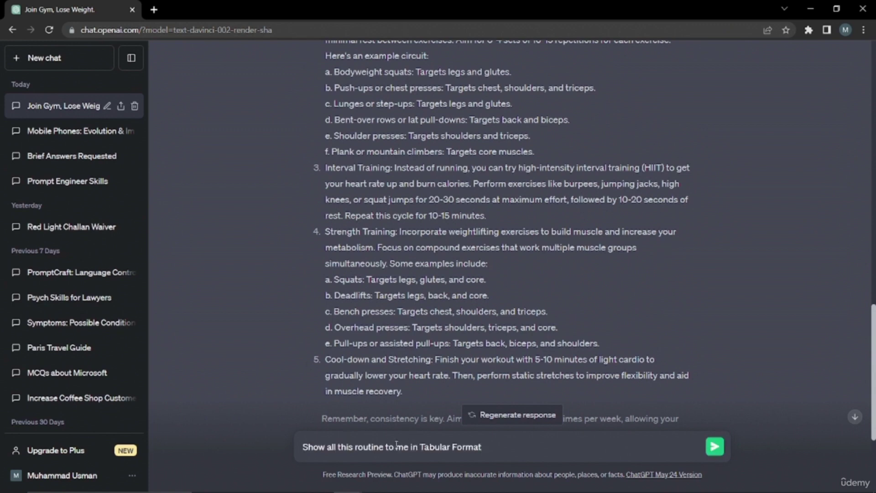
pyautogui.write(' in order for me to easy to understand')
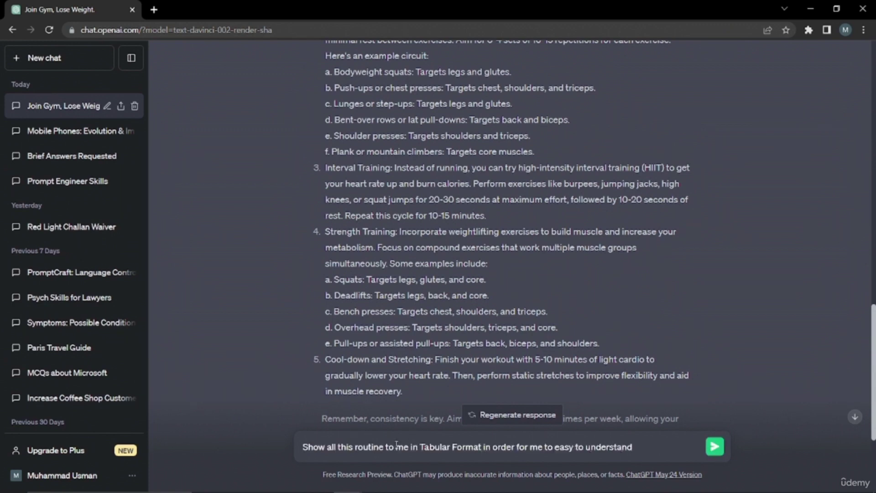
pyautogui.press('Return')
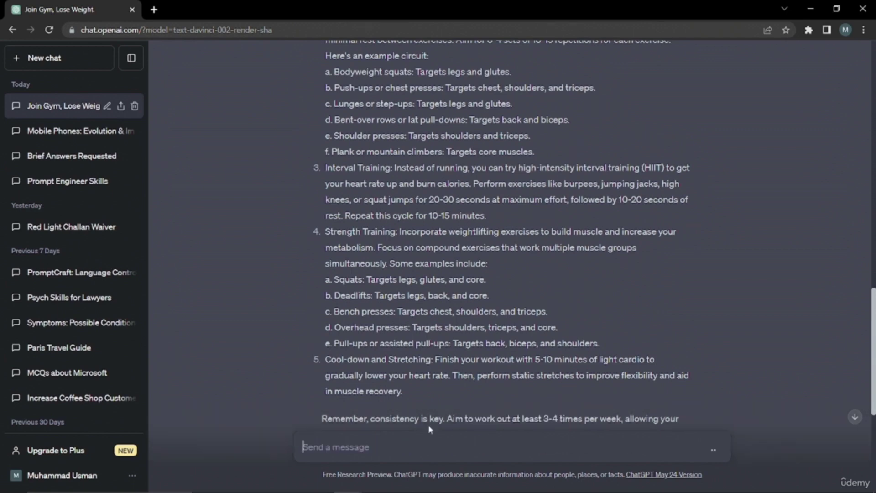
pyautogui.scroll(2, 491, 343)
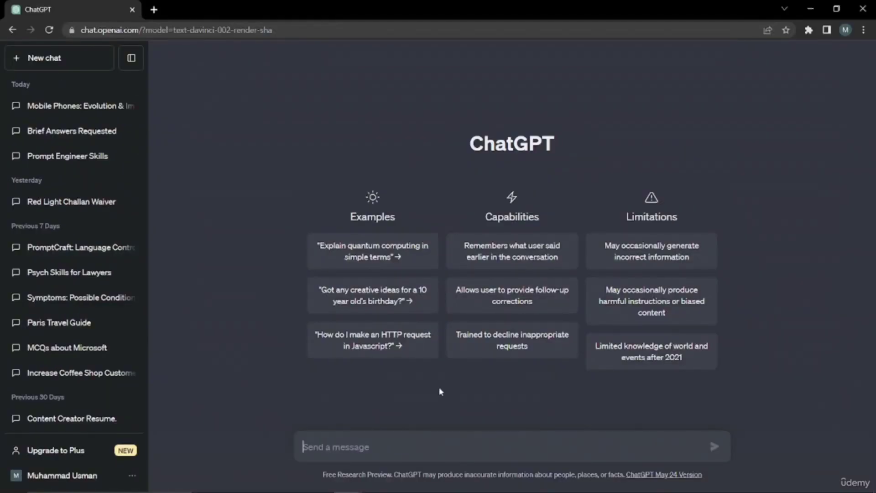
# Paste and send the question about joining a gym to lose weight
pyautogui.write('i need to join gym to loose weight. what should i do?')
pyautogui.press('Return')
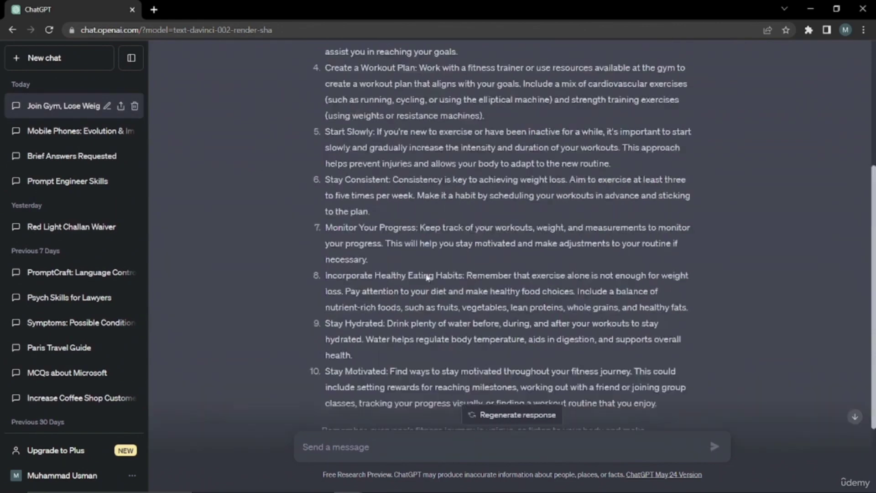
pyautogui.scroll(5, 394, 131)
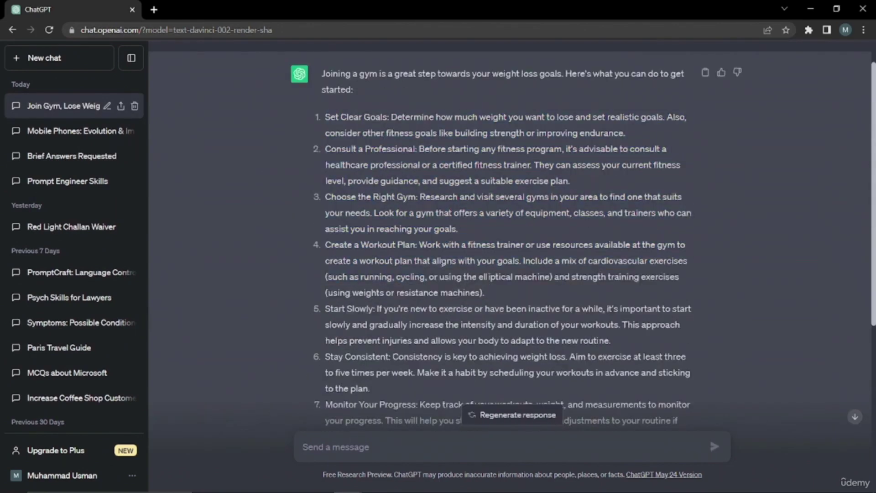
pyautogui.scroll(-5, 394, 132)
# Send the 20-year-old, 80 kg no-running follow-up and the Tabular Format request
pyautogui.write("I am 20 years old with 80kgs weight. and I'm above on my BMI as well. i don't like to run. Suggest me a good workout to do in order to loose weight and gain muscle")
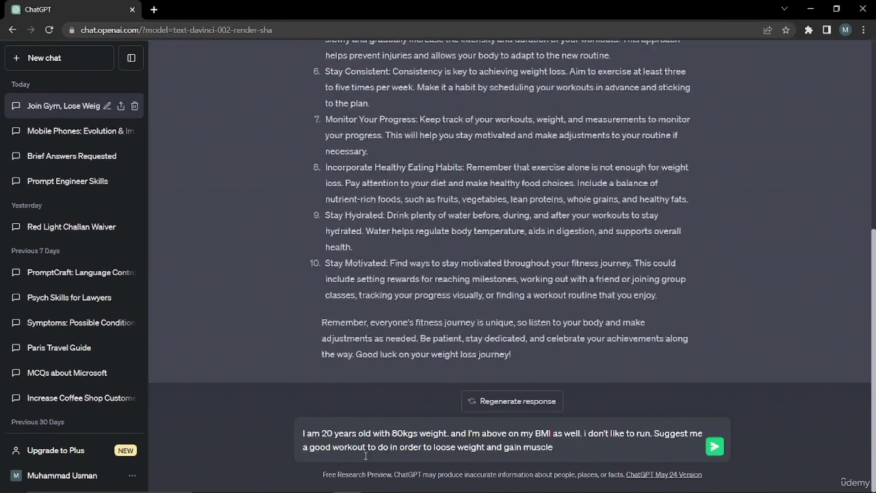
pyautogui.press('Return')
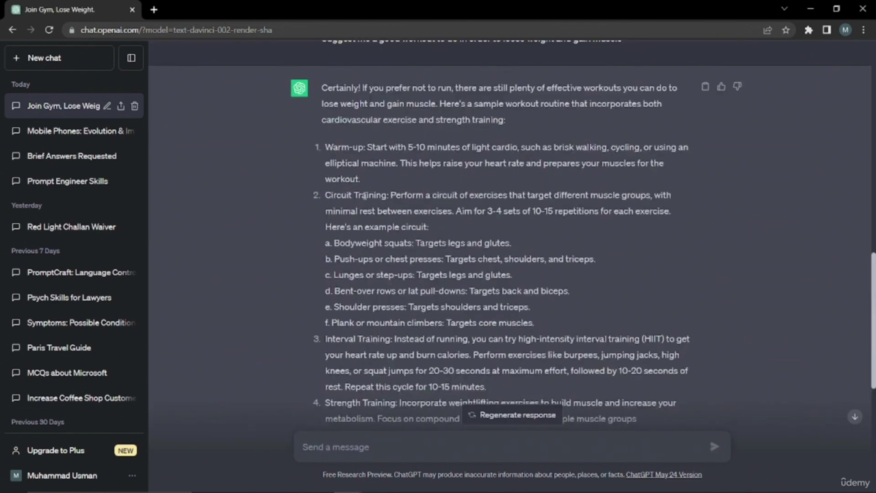
pyautogui.scroll(-4, 361, 255)
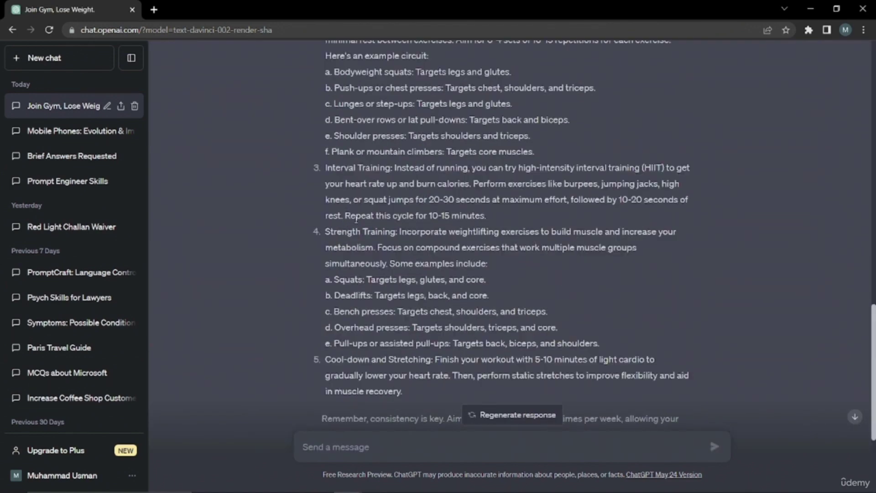
pyautogui.write('Show all this routine to me in Tabular Format in order for me to easy to understand')
pyautogui.press('Return')
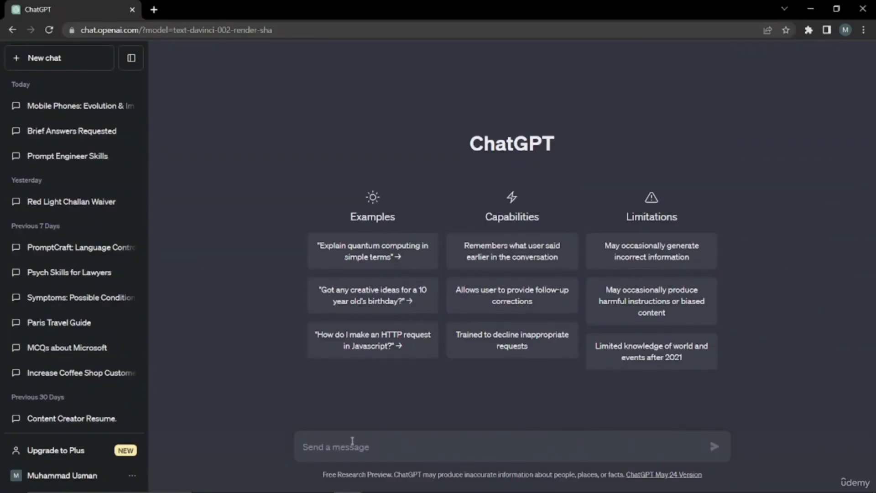
# Paste and send the gym weight-loss question again, then review the ten-step answer
pyautogui.write('i need to join gym to loose weight. what should i do?')
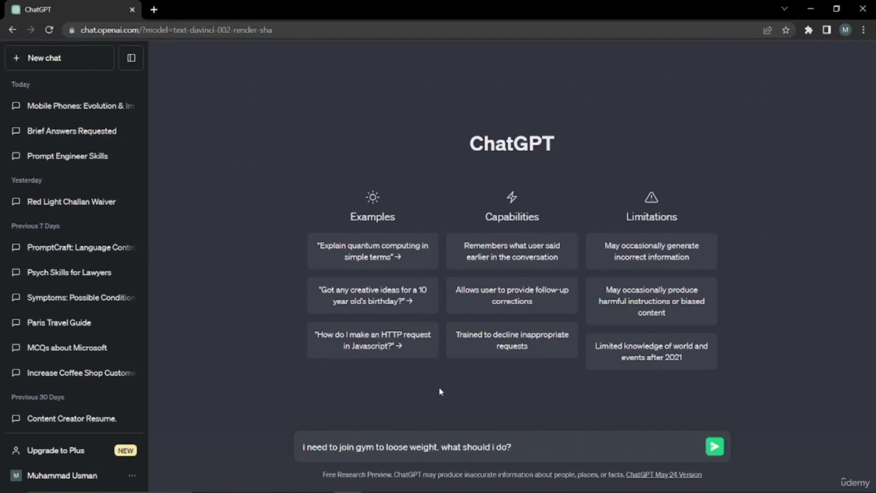
pyautogui.press('Return')
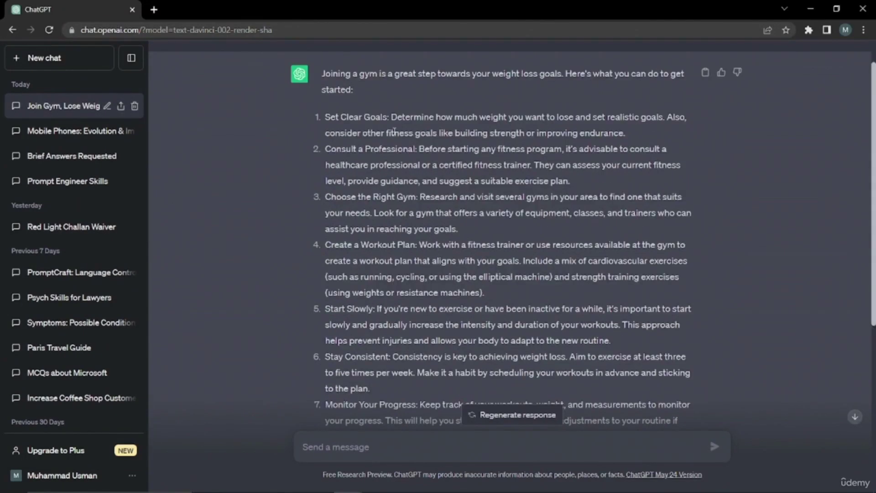
pyautogui.scroll(-5, 408, 260)
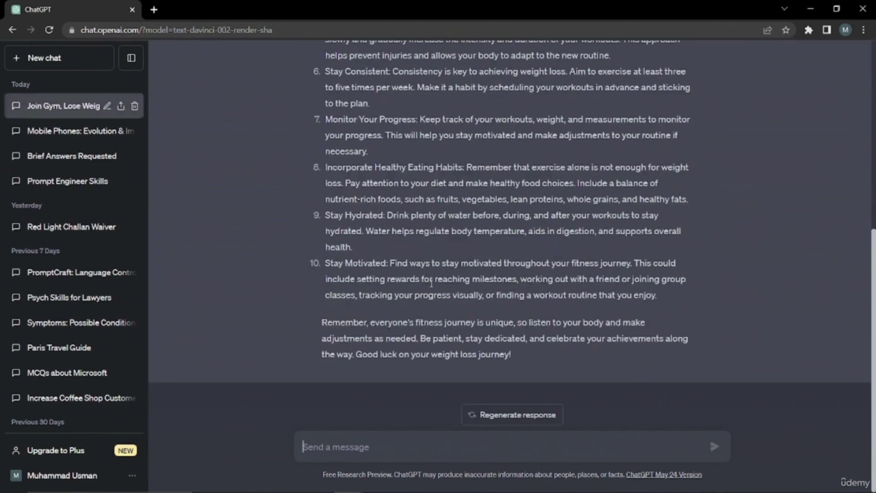
pyautogui.scroll(5, 395, 131)
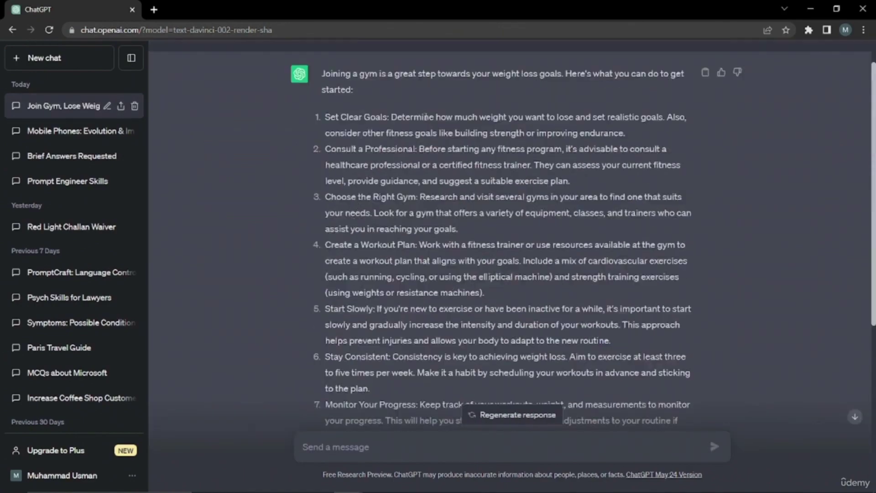